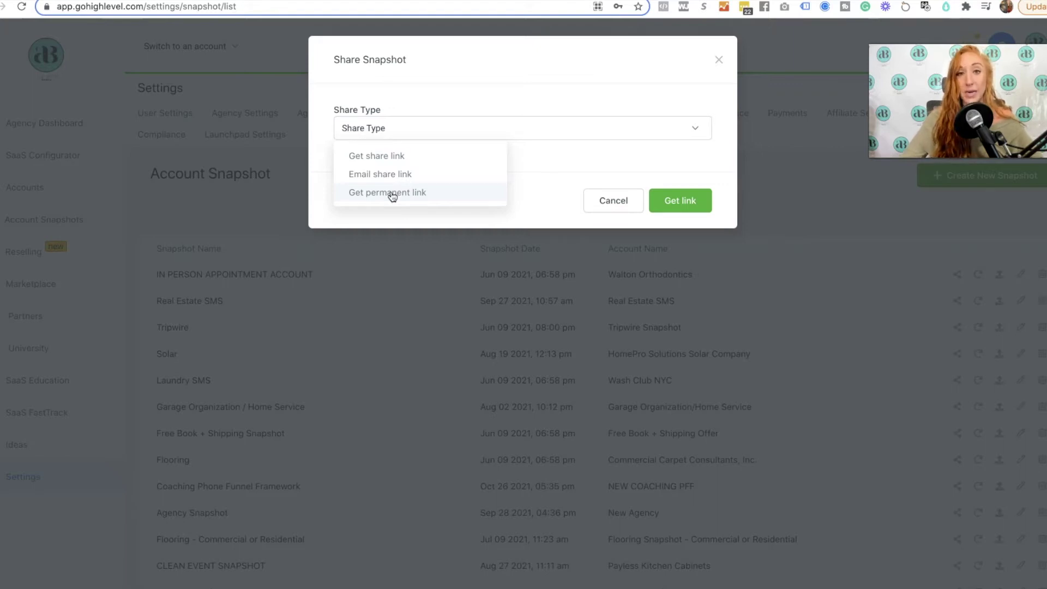
# Generate a permanent share link for the snapshot, copy its URL, and close the Share Snapshot dialog.
pyautogui.click(392, 193)
pyautogui.click(680, 201)
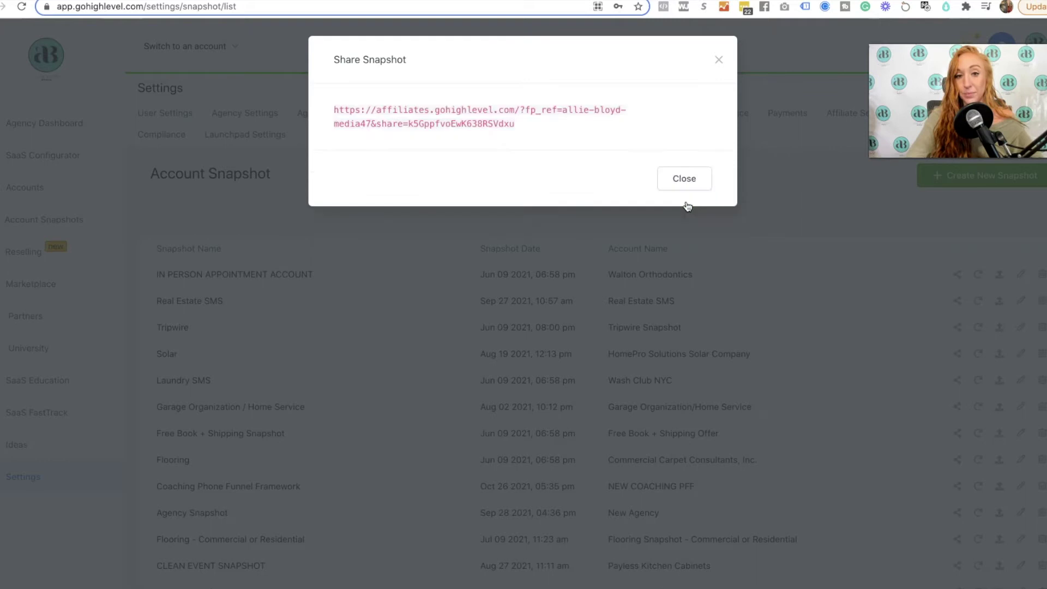
pyautogui.moveTo(534, 131); pyautogui.dragTo(325, 111)
pyautogui.press('super+c')
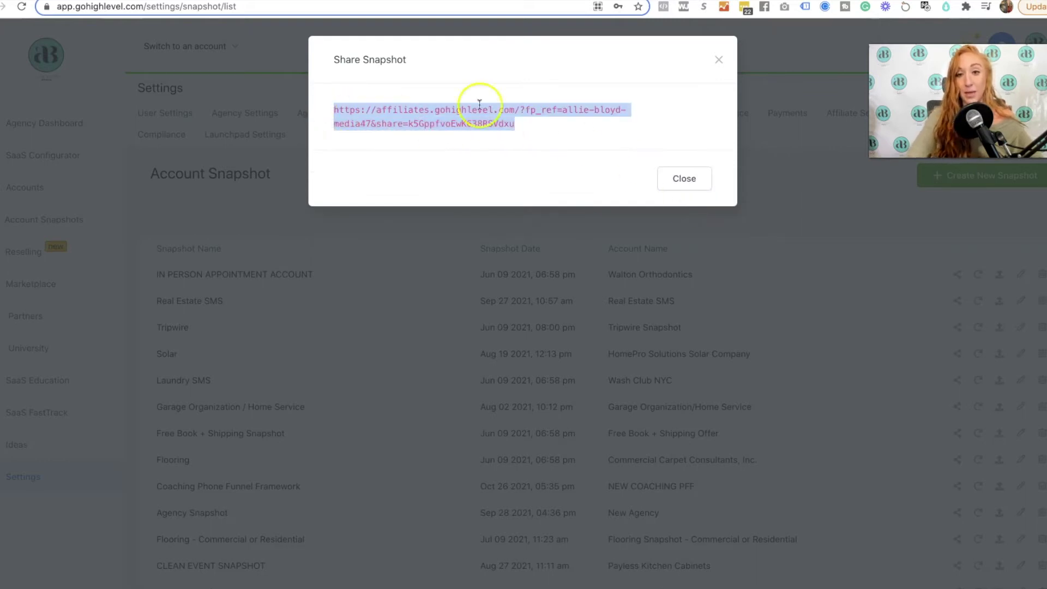
pyautogui.click(717, 59)
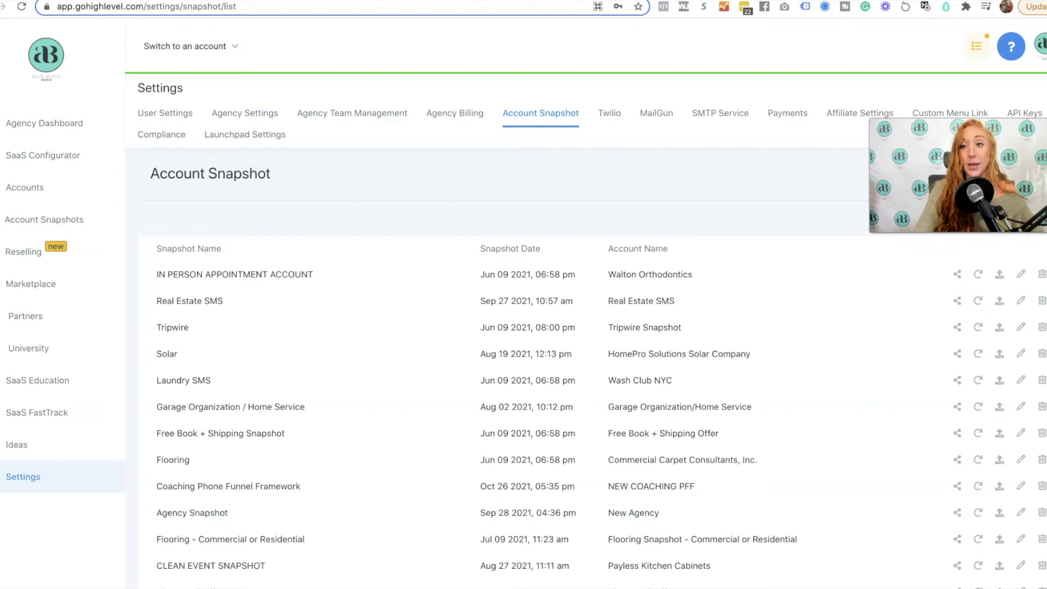
# Paste the copied snapshot share link into a new Chrome tab's address bar and open it.
pyautogui.press('super+t')
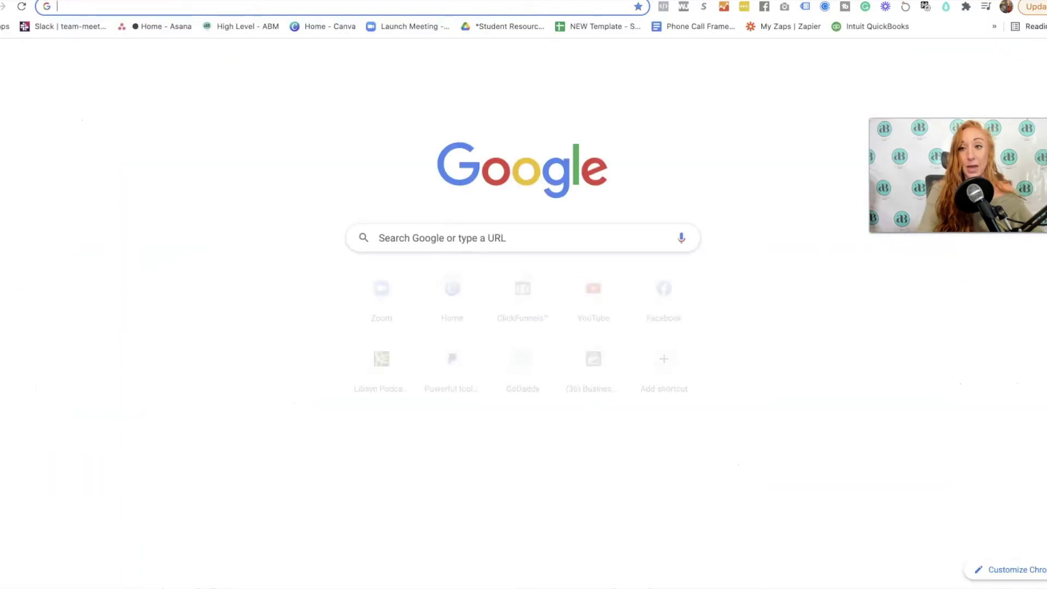
pyautogui.click(456, 12)
pyautogui.press('super+v')
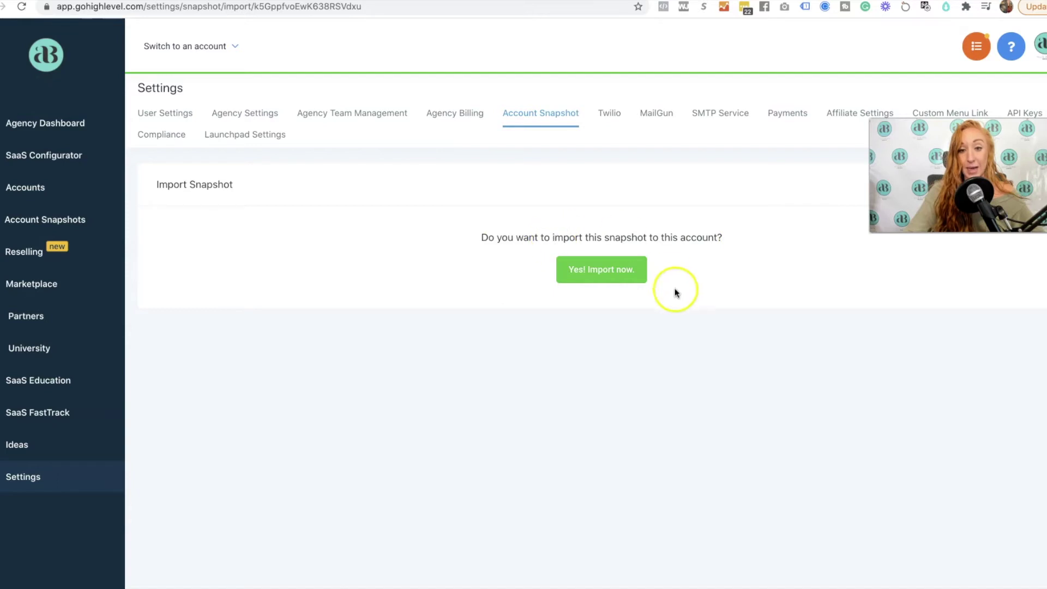
# Confirm 'Yes! Import now.' to bring the shared snapshot into the agency account.
pyautogui.click(614, 267)
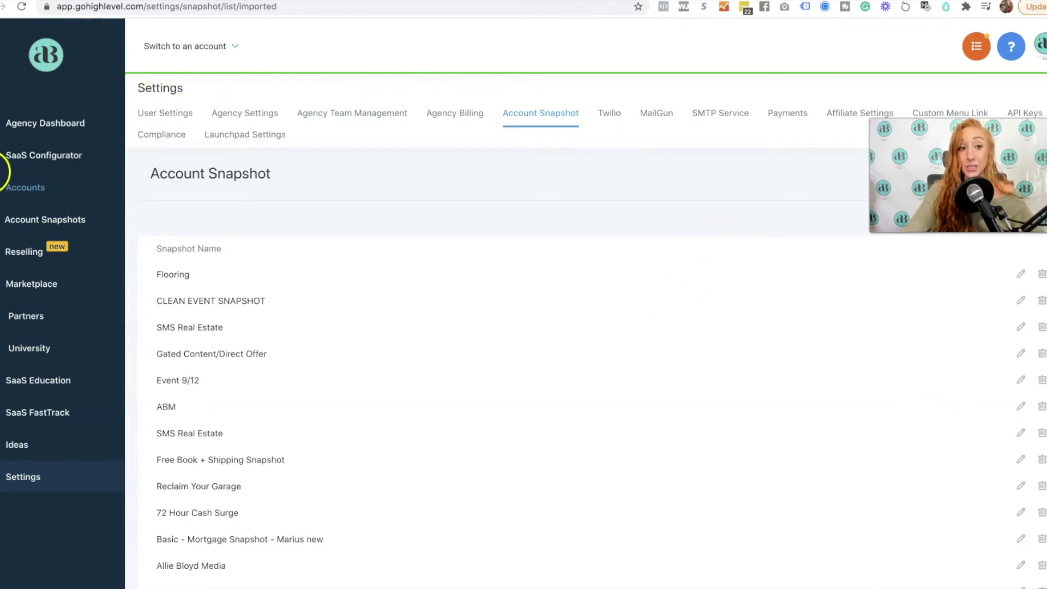
# From the Accounts list, open View details for the 5-Day Challenge Snapshot account.
pyautogui.click(23, 190)
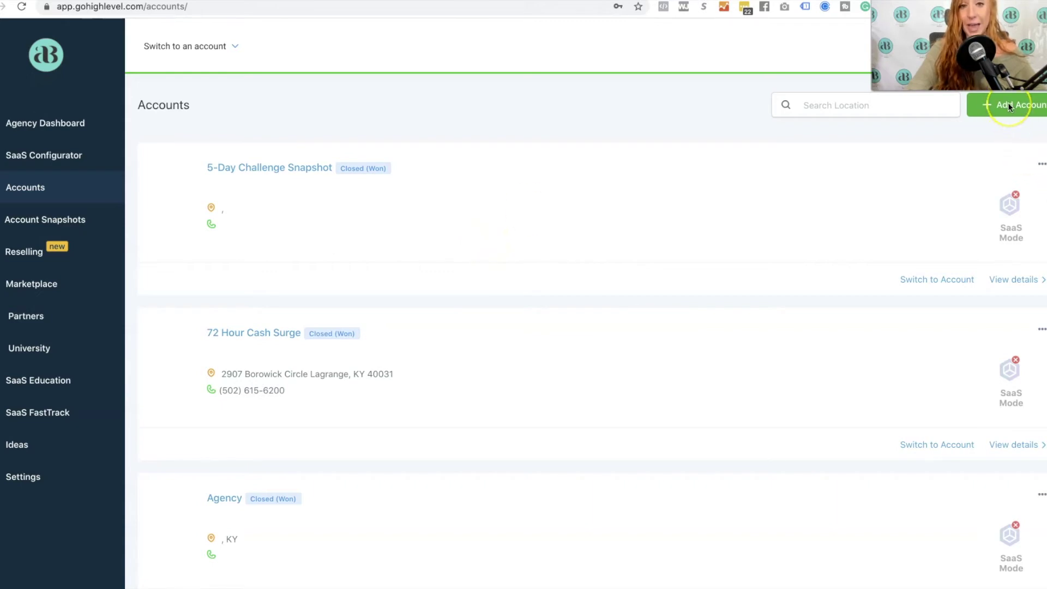
pyautogui.click(188, 45)
pyautogui.click(208, 49)
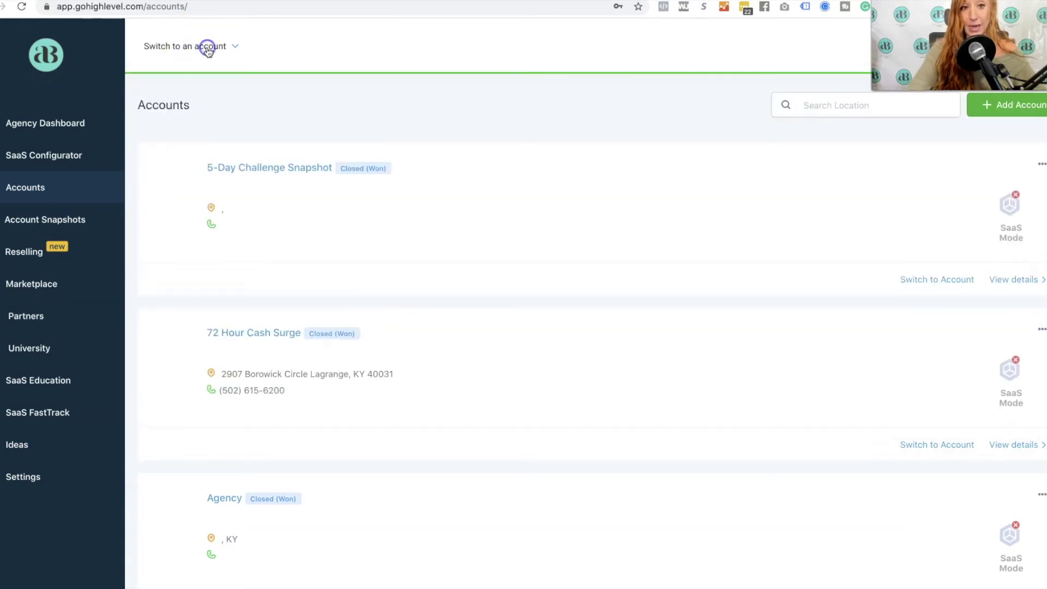
pyautogui.click(1018, 283)
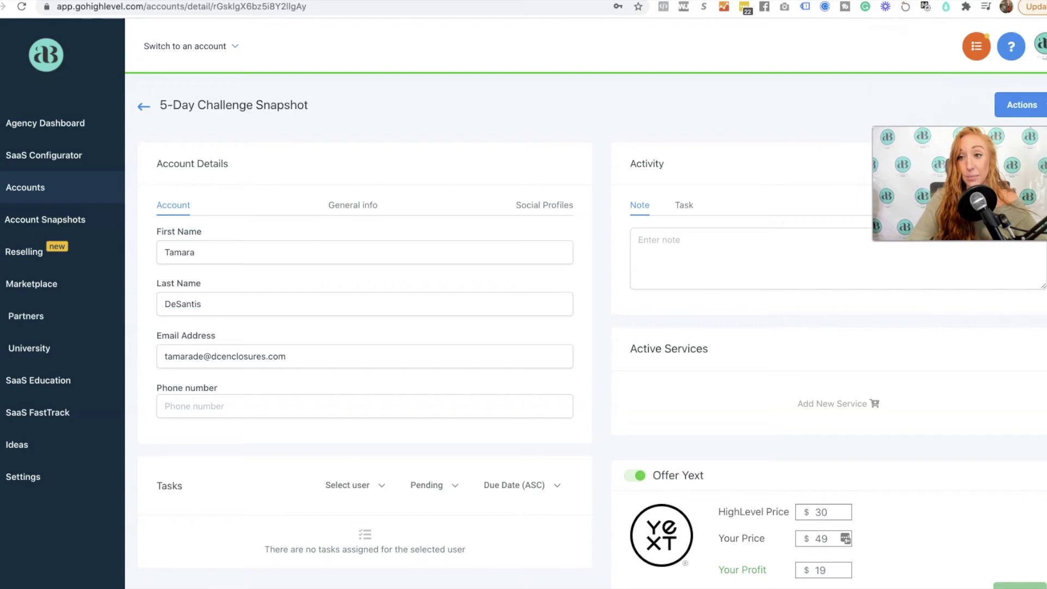
# Start loading a snapshot into this account, initially picking the Restaurant snapshot.
pyautogui.click(1041, 105)
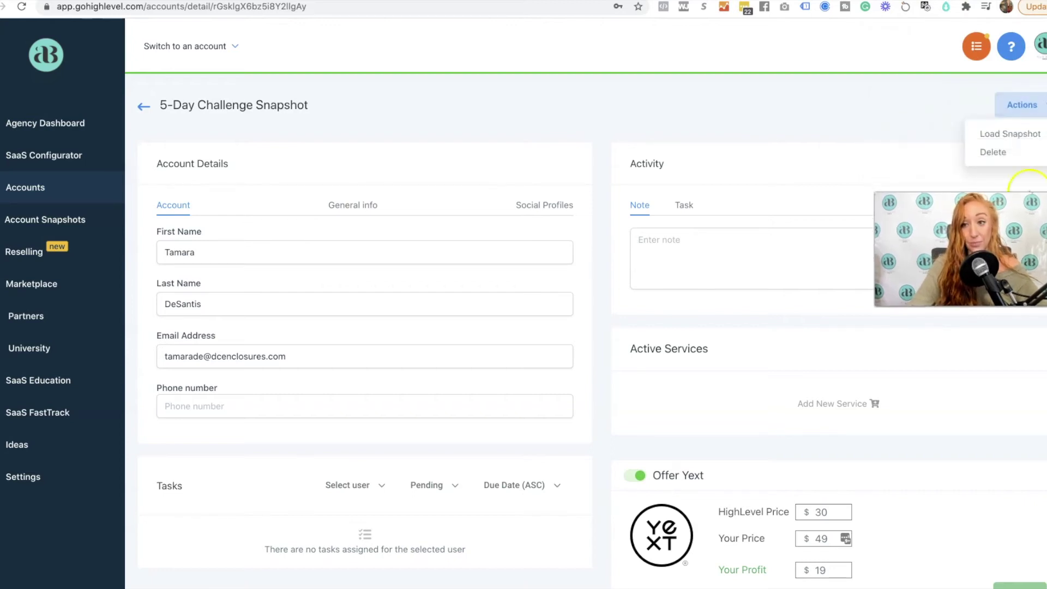
pyautogui.click(1006, 134)
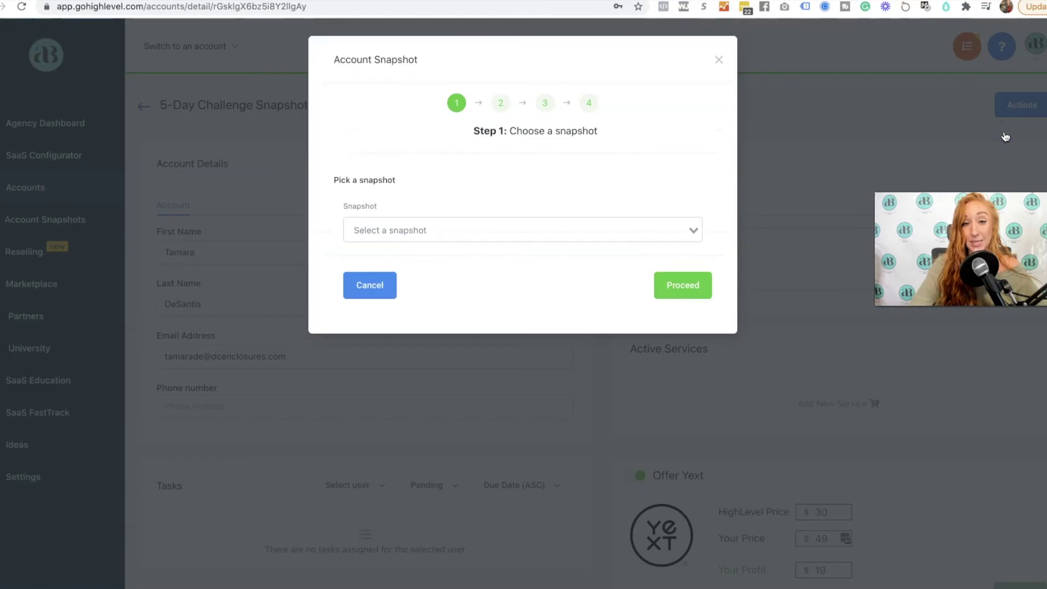
pyautogui.click(463, 229)
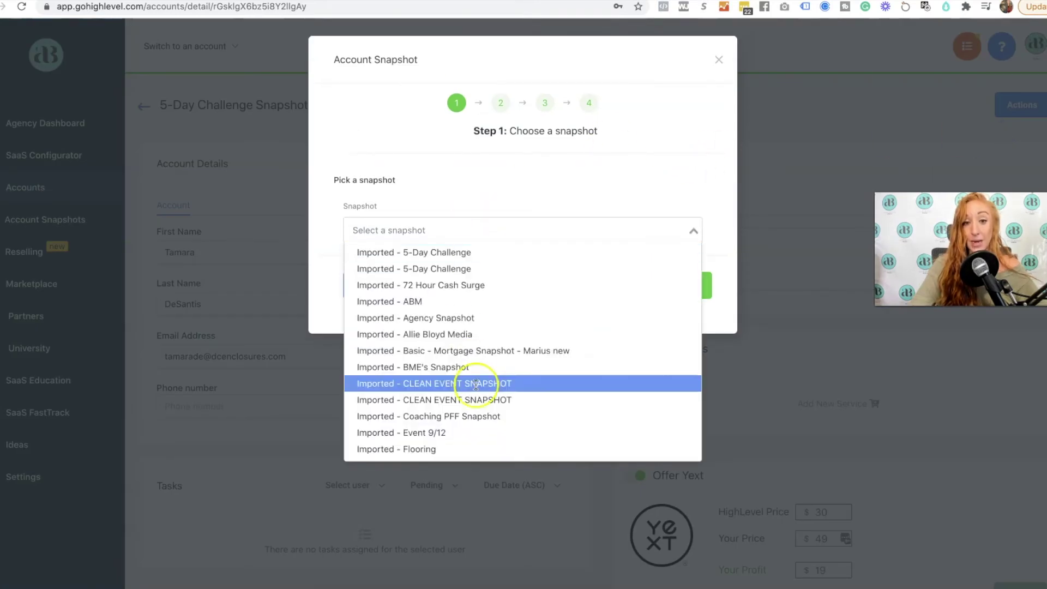
pyautogui.scroll(-20, 476, 384)
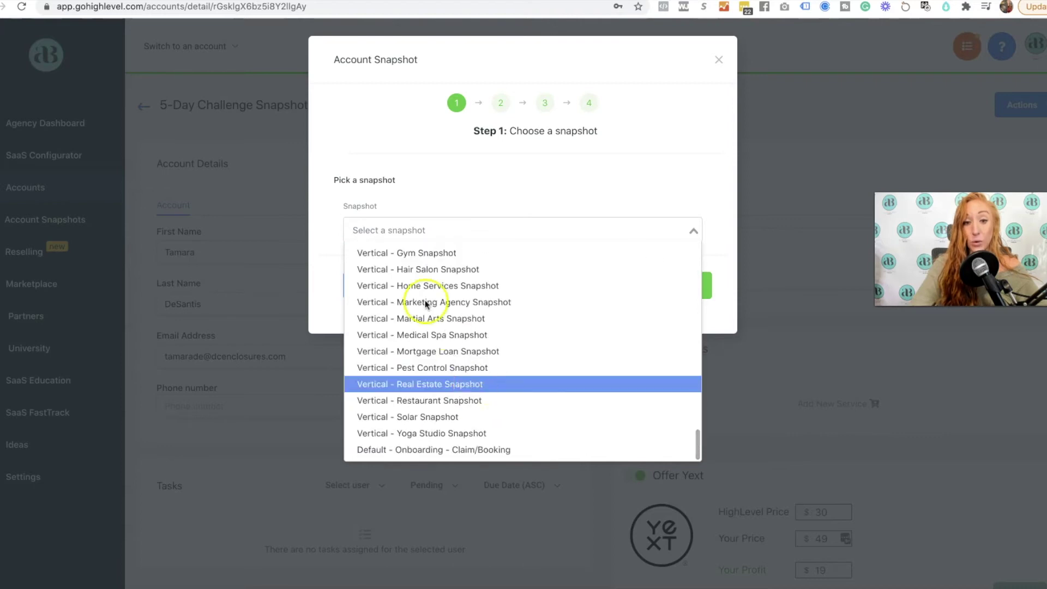
pyautogui.click(424, 408)
# Switch the snapshot choice to Imported - 5-Day Challenge near the top of the list.
pyautogui.click(438, 232)
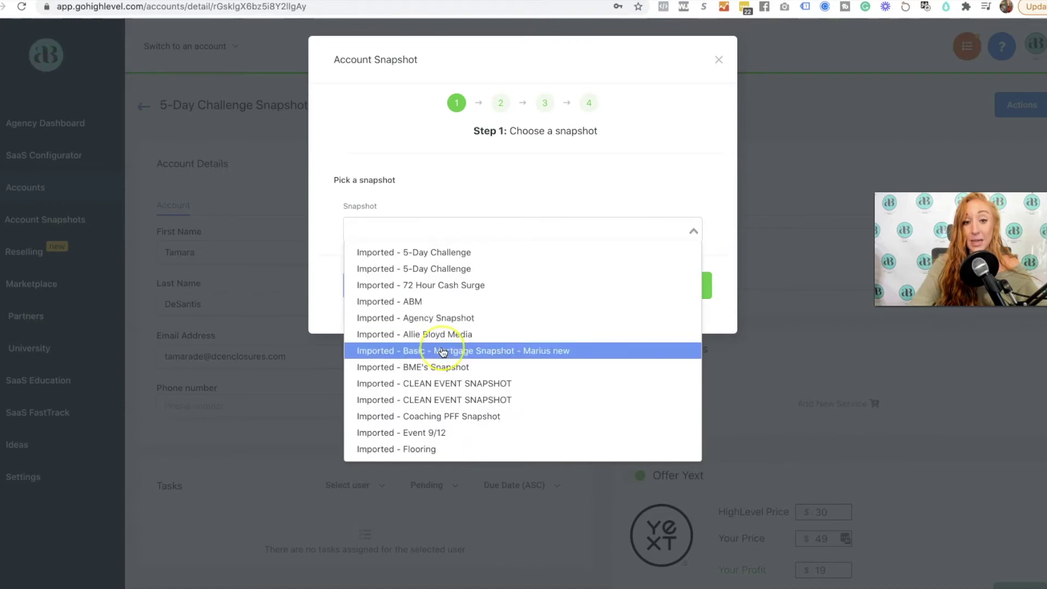
pyautogui.scroll(-20, 443, 351)
pyautogui.scroll(1, 428, 277)
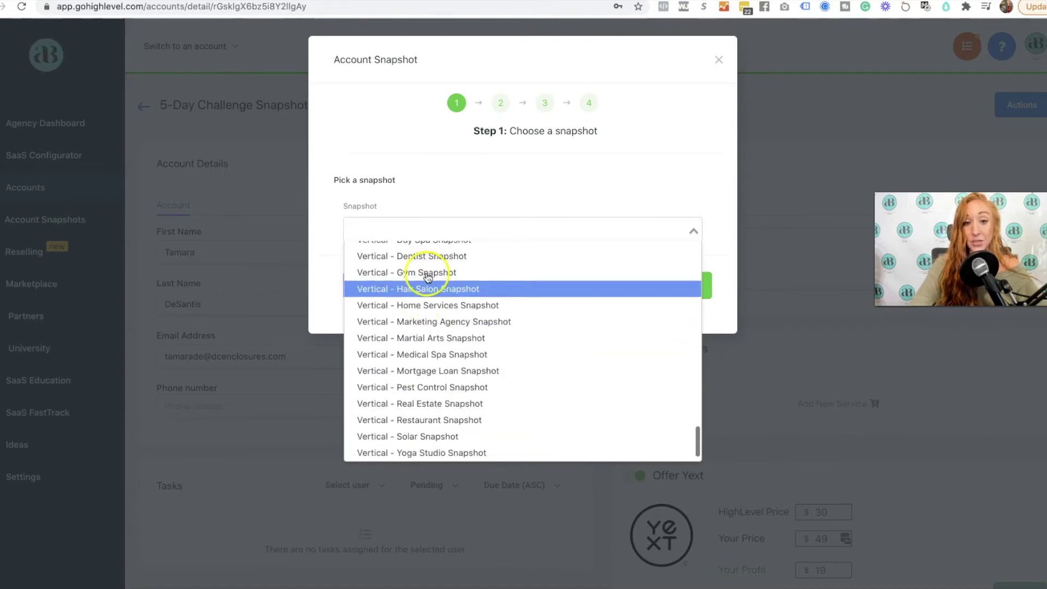
pyautogui.scroll(5, 427, 277)
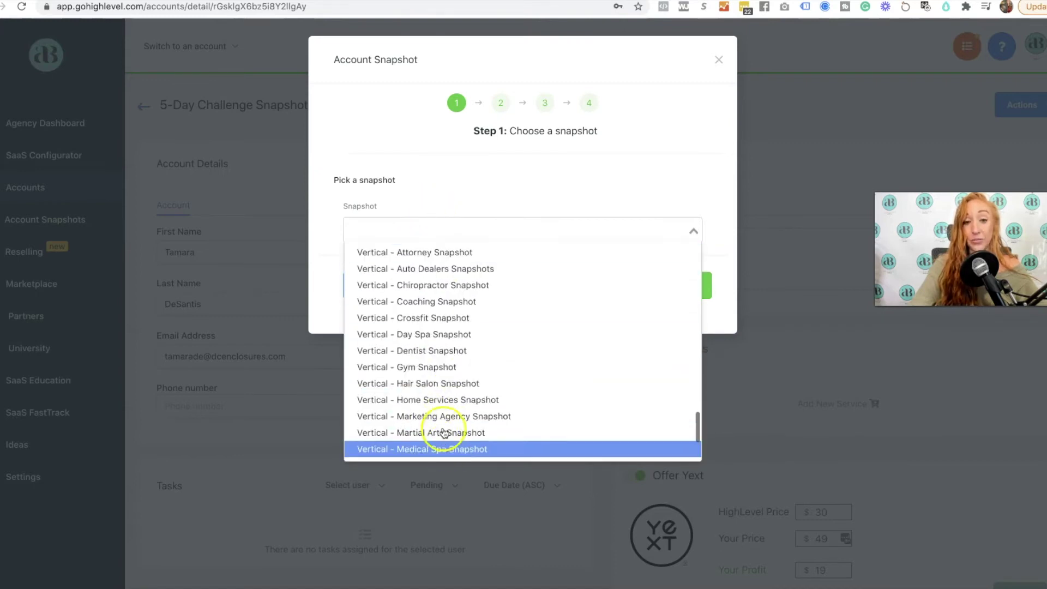
pyautogui.scroll(4, 431, 327)
pyautogui.scroll(-4, 467, 402)
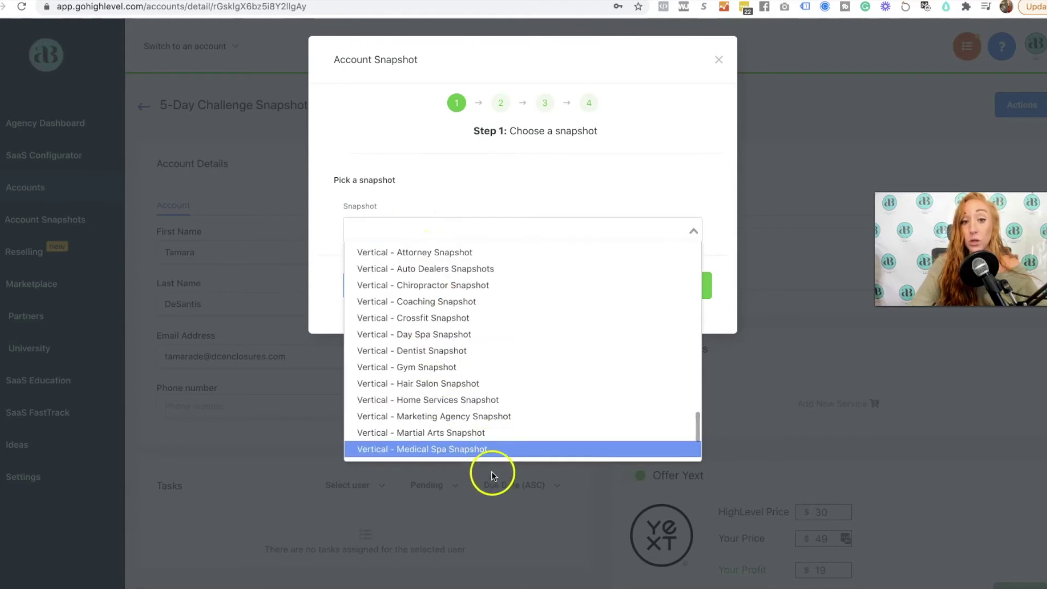
pyautogui.scroll(-7, 482, 453)
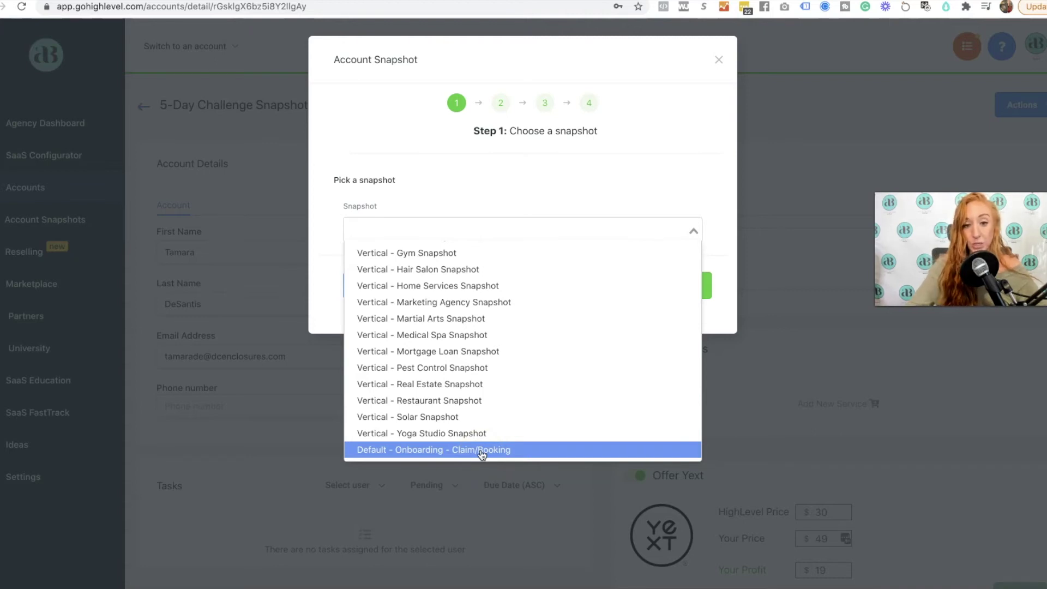
pyautogui.scroll(5, 479, 407)
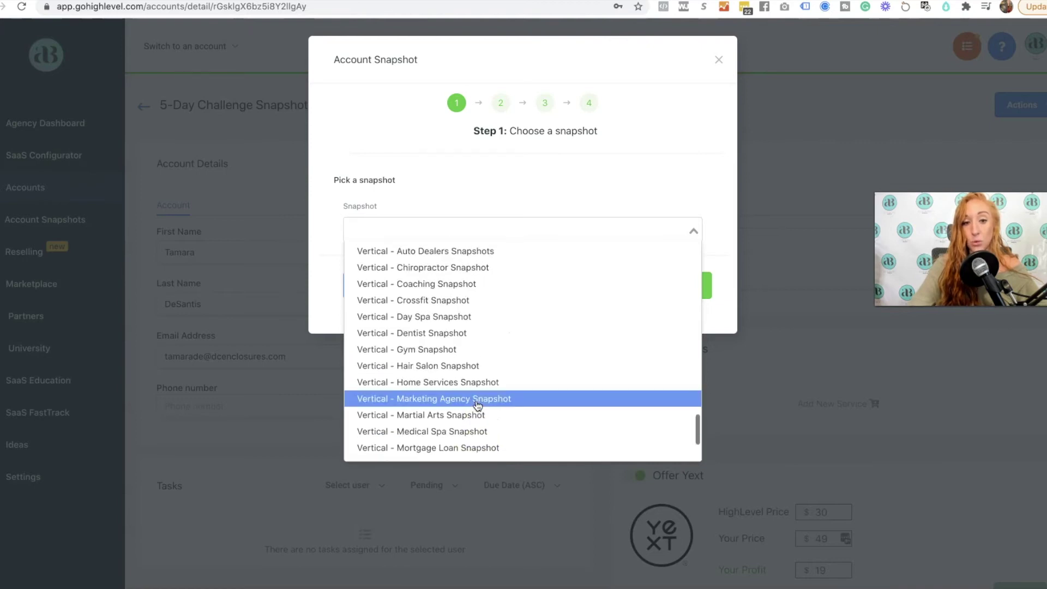
pyautogui.scroll(5, 478, 405)
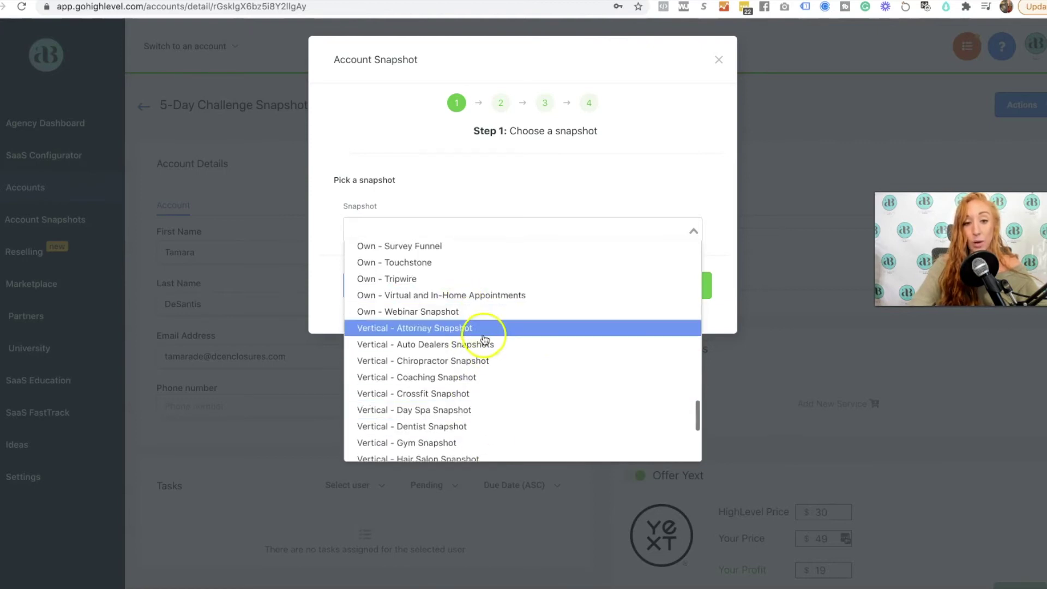
pyautogui.scroll(5, 462, 268)
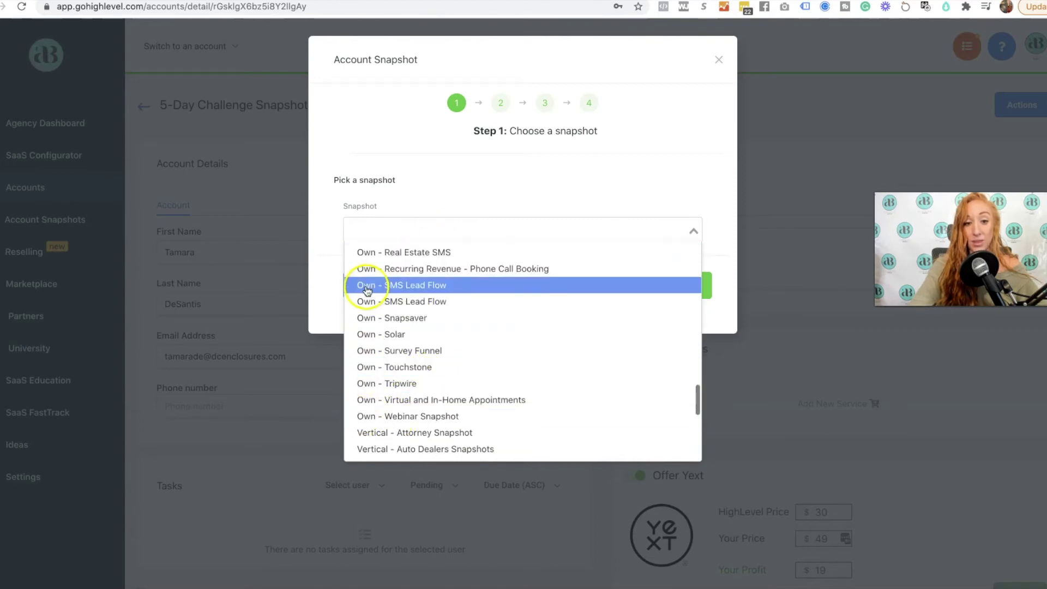
pyautogui.scroll(15, 365, 304)
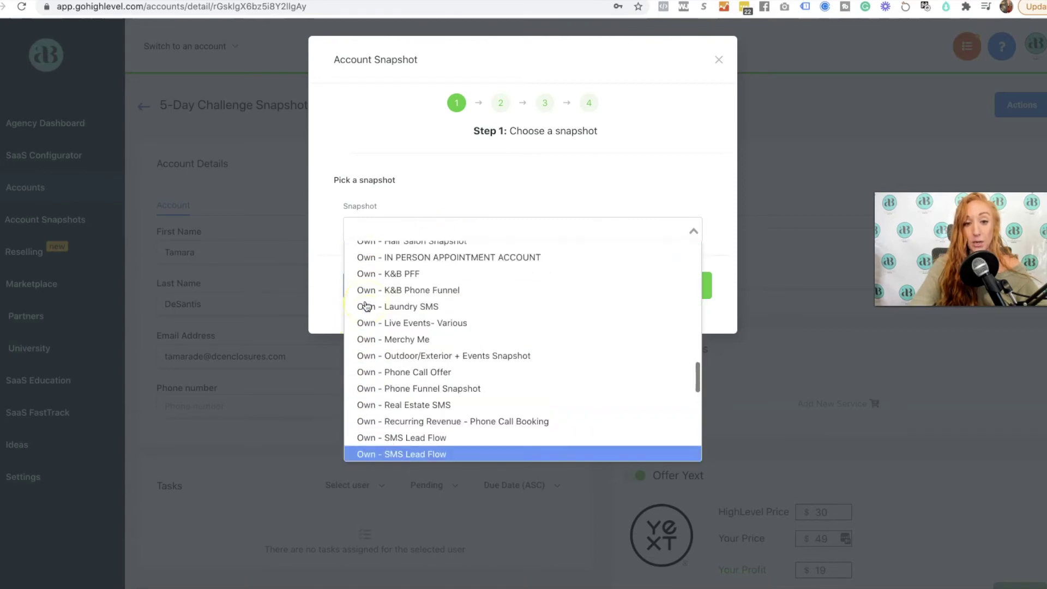
pyautogui.scroll(10, 364, 304)
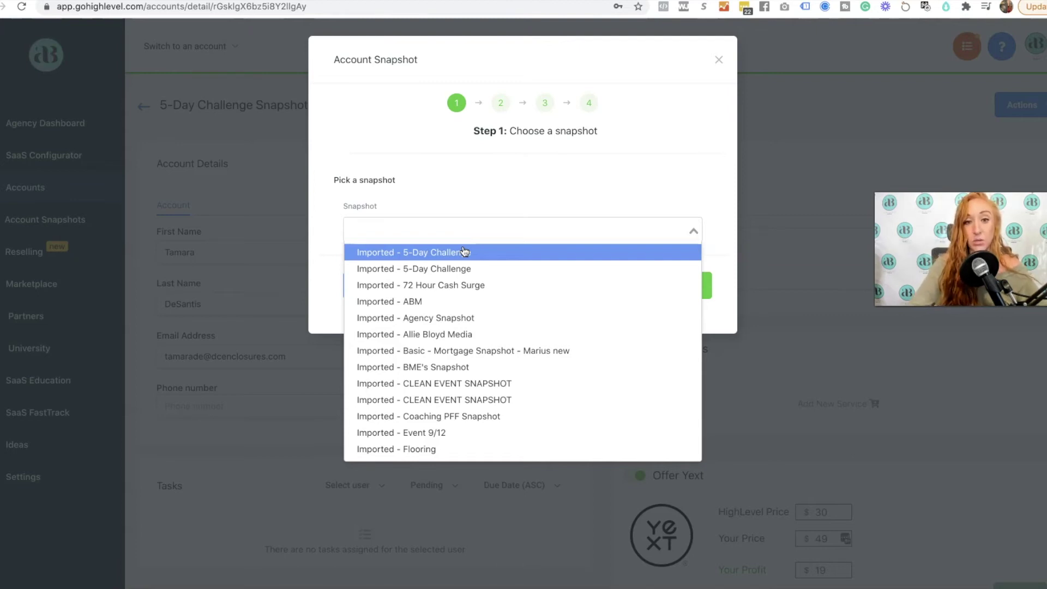
pyautogui.click(463, 251)
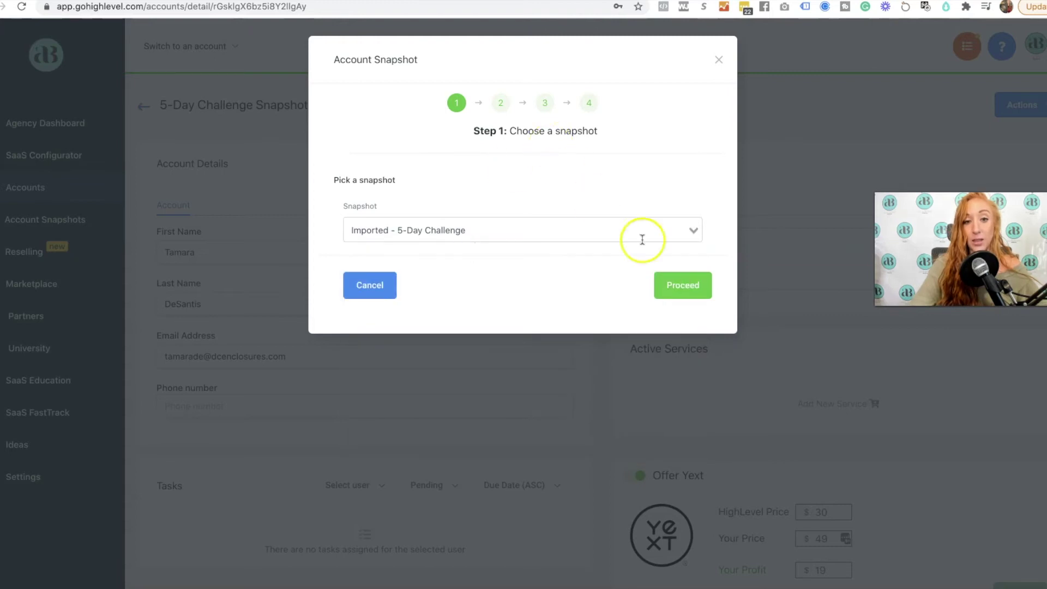
# Proceed to Step 2 and expand the Calendars (3) group to list its calendars.
pyautogui.click(675, 284)
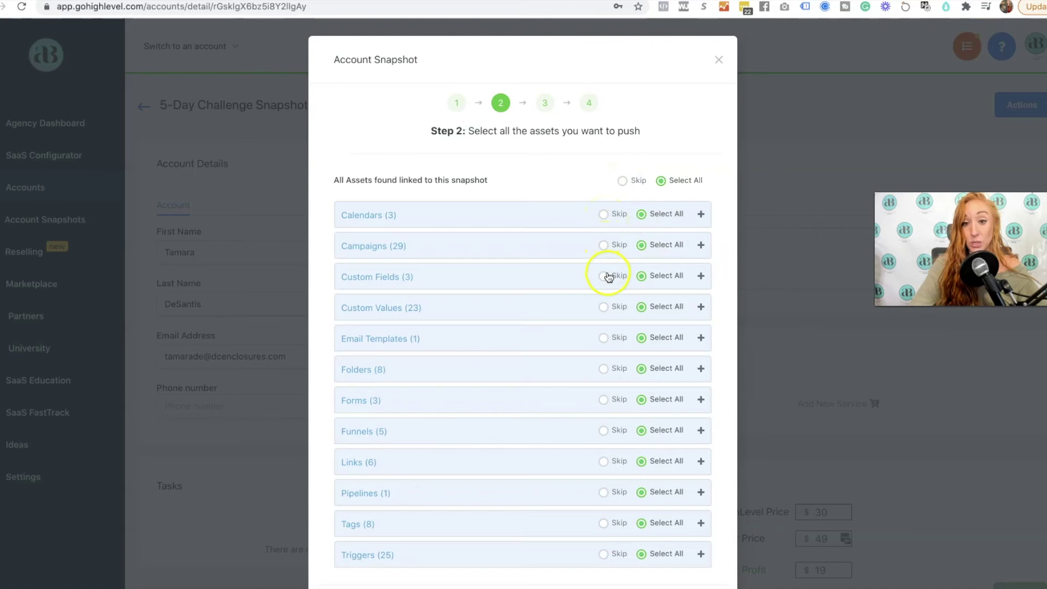
pyautogui.click(541, 216)
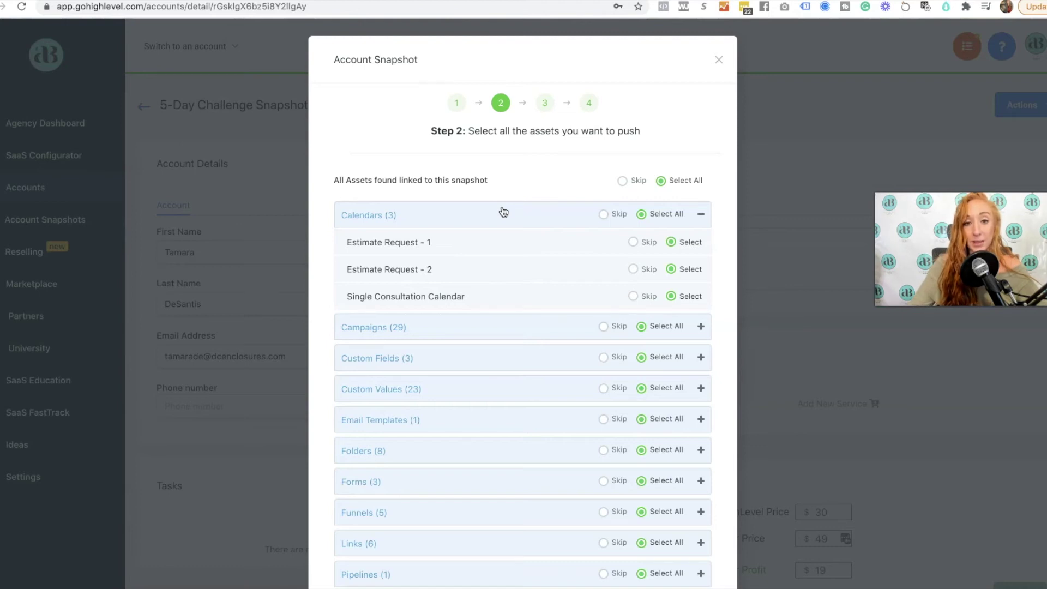
# Skip Estimate Request - 1, Estimate Request - 2 and Single Consultation Calendar.
pyautogui.click(633, 242)
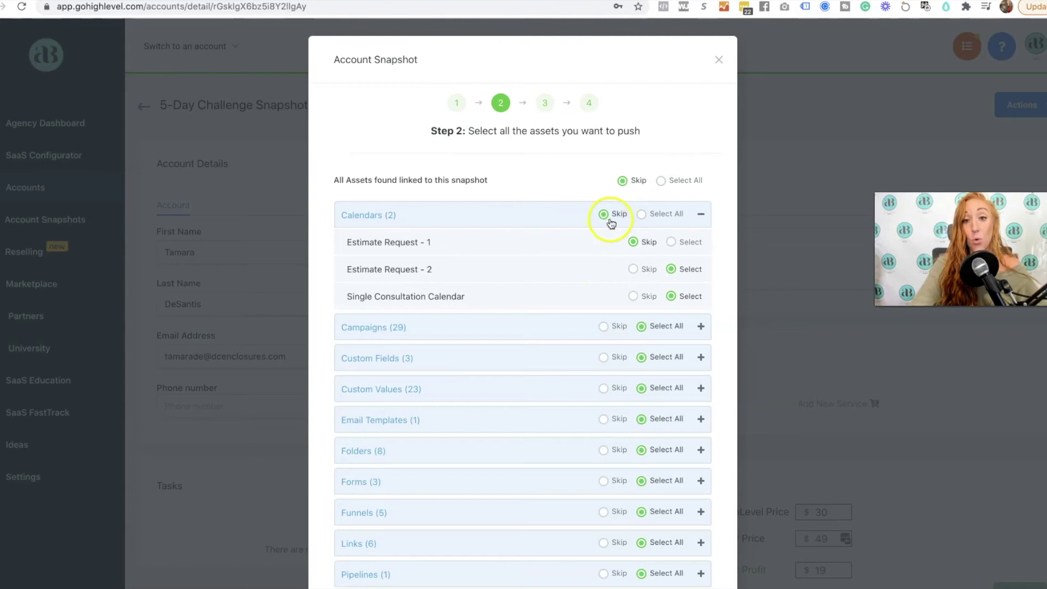
pyautogui.click(634, 269)
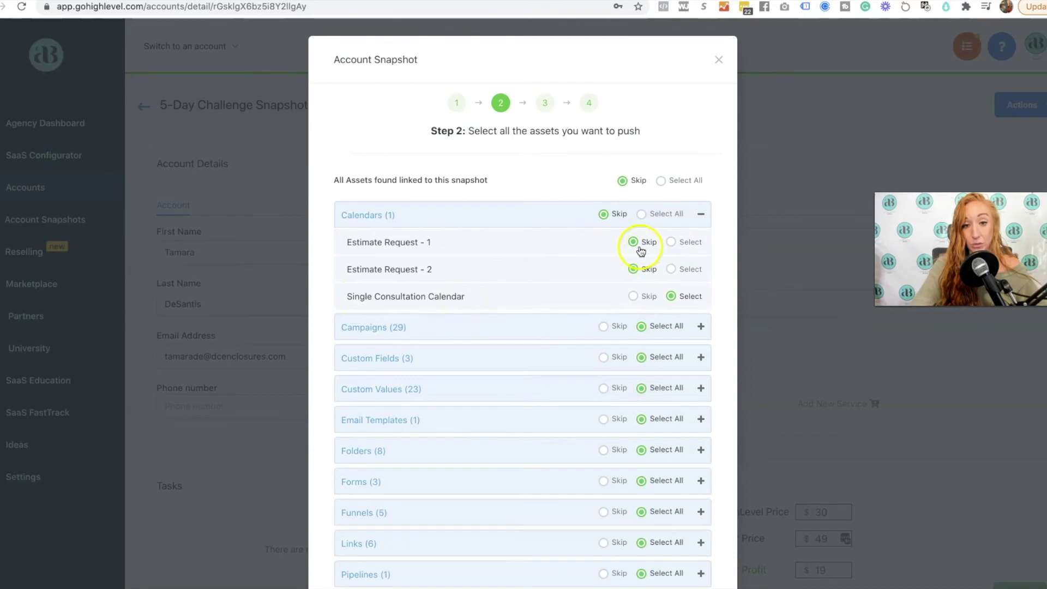
pyautogui.click(632, 296)
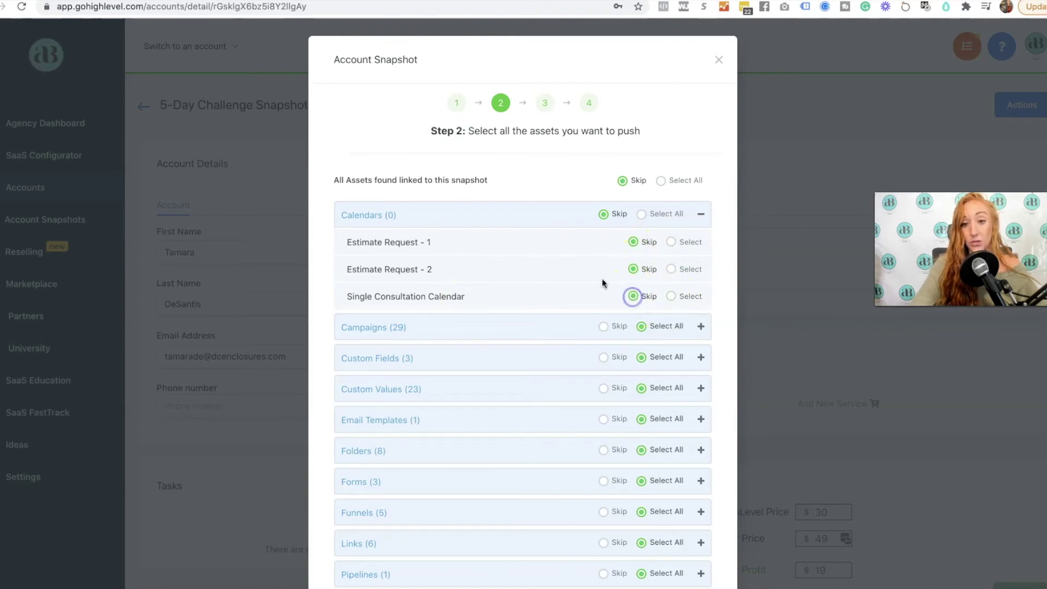
# Expand the Campaigns (29) group to review it, then collapse it again.
pyautogui.scroll(-3, 490, 338)
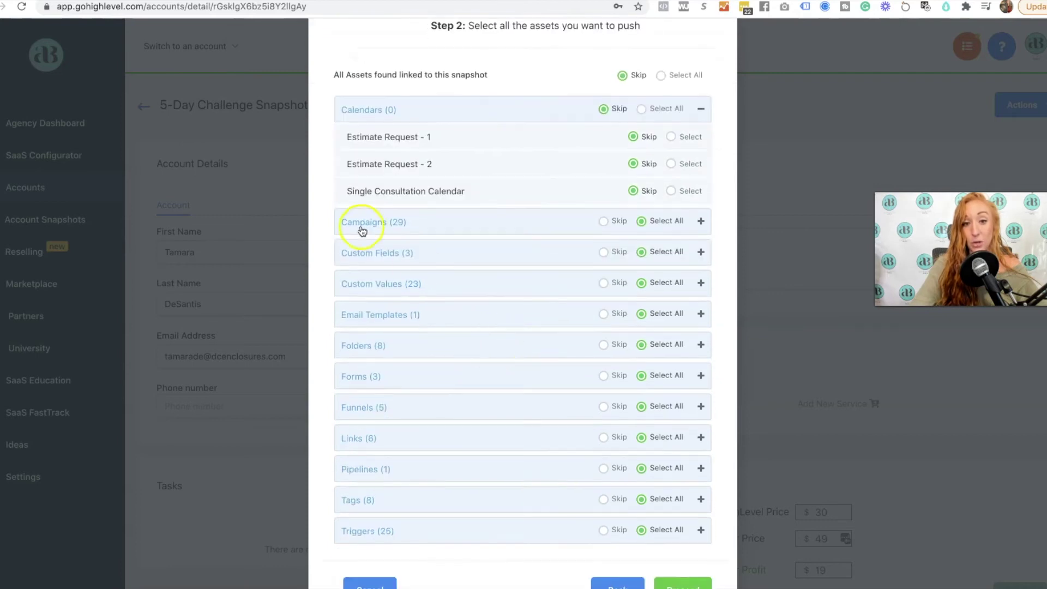
pyautogui.click(350, 223)
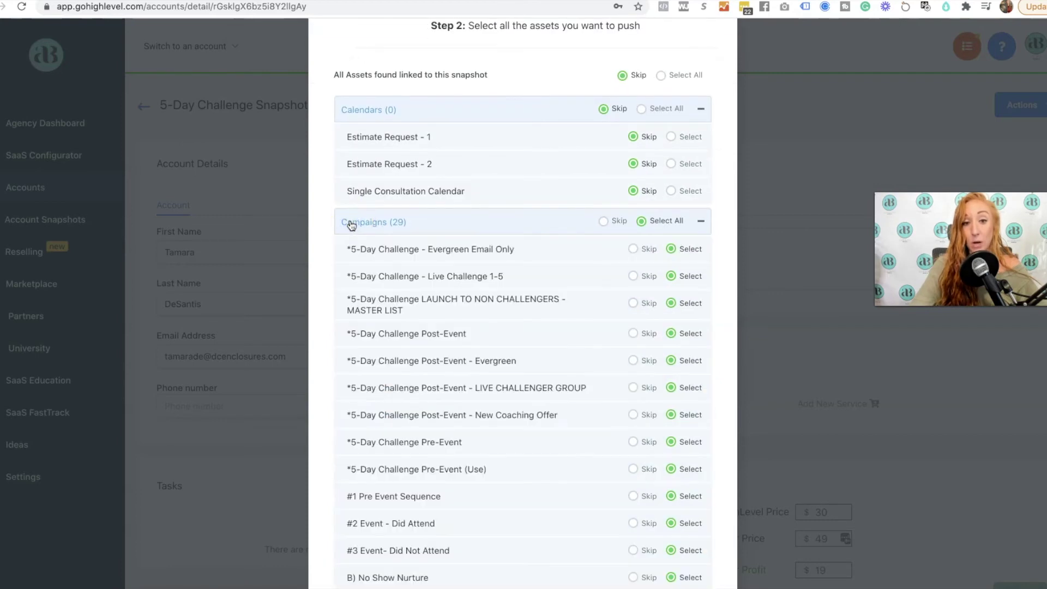
pyautogui.click(351, 223)
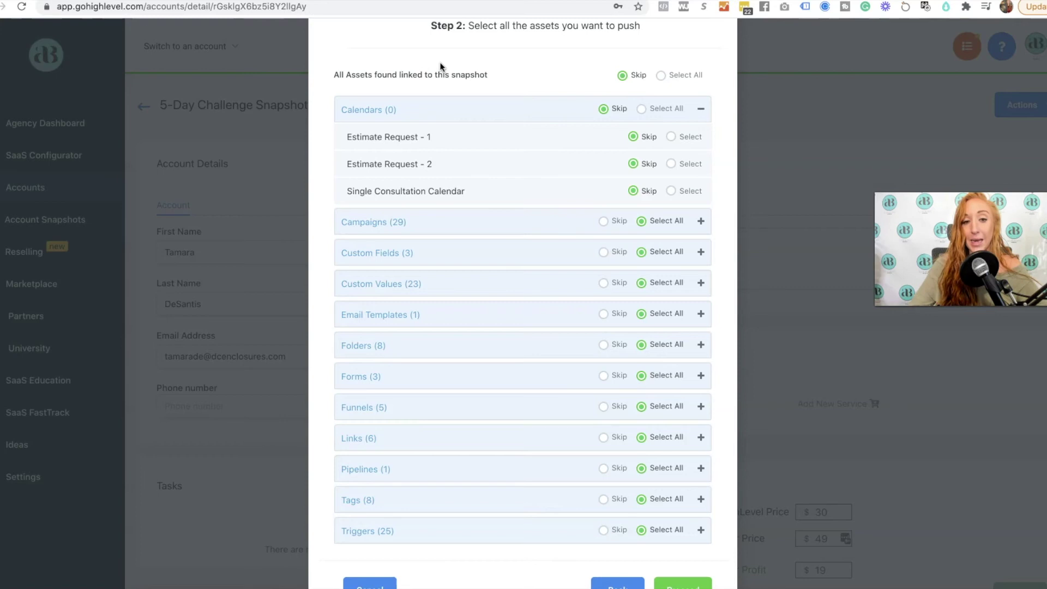
pyautogui.click(461, 287)
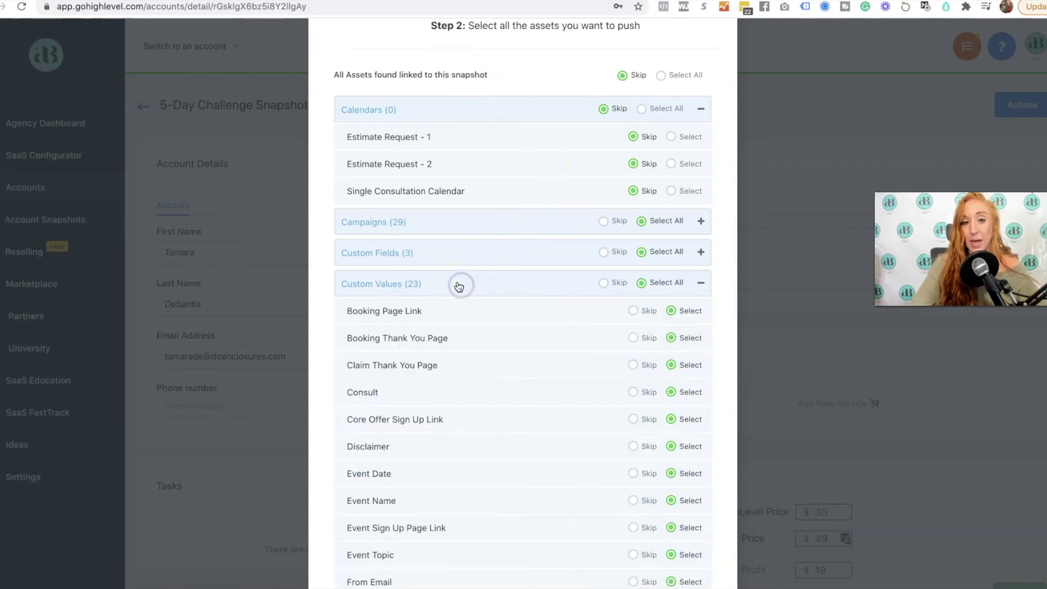
pyautogui.scroll(-1, 458, 286)
pyautogui.scroll(-3, 458, 286)
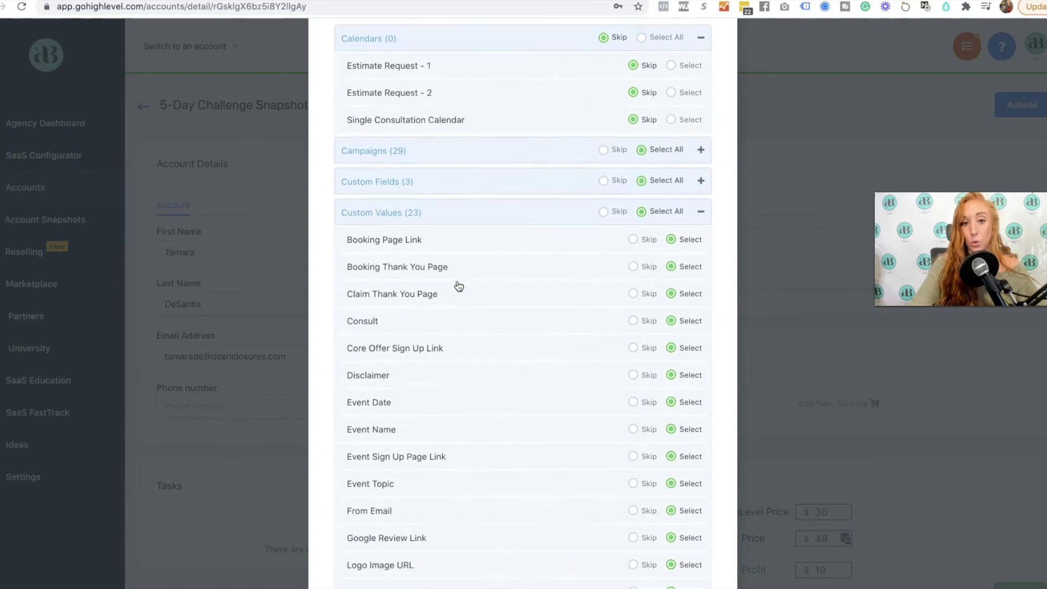
pyautogui.click(347, 219)
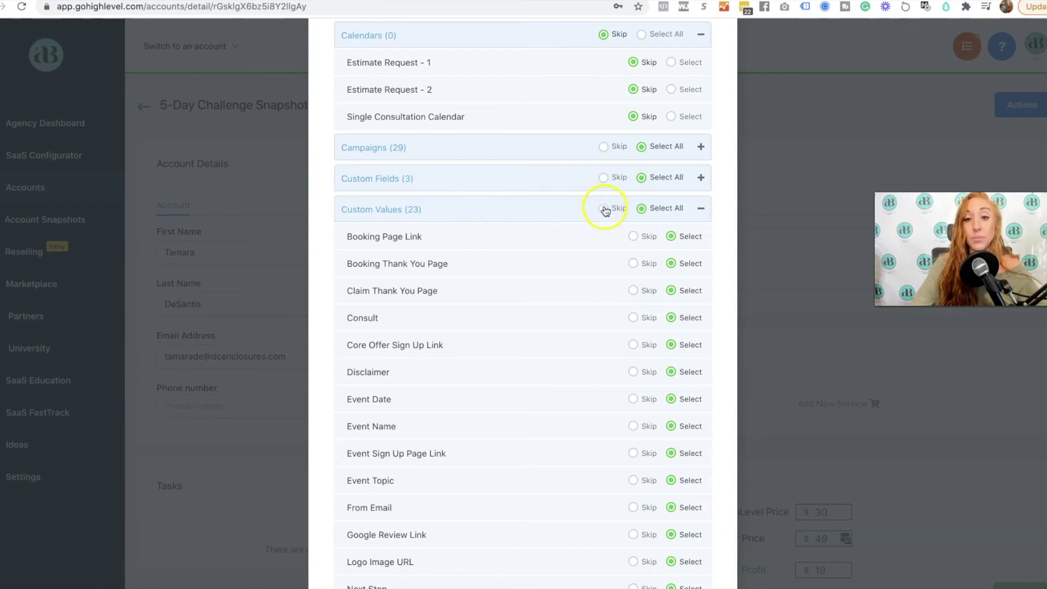
# Collapse the Custom Values (23) group in the Step 2 asset list.
pyautogui.click(578, 209)
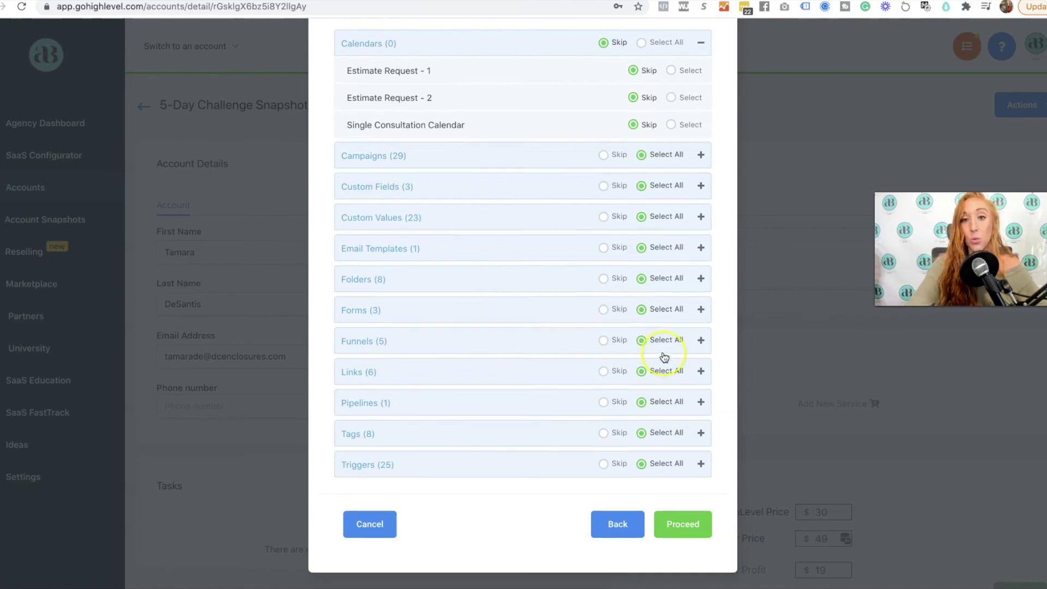
# Proceed from Step 2 to Step 3, Checking for conflicts, for the 5-Day Challenge snapshot.
pyautogui.scroll(3, 662, 355)
pyautogui.scroll(-3, 663, 354)
pyautogui.click(701, 465)
pyautogui.click(675, 519)
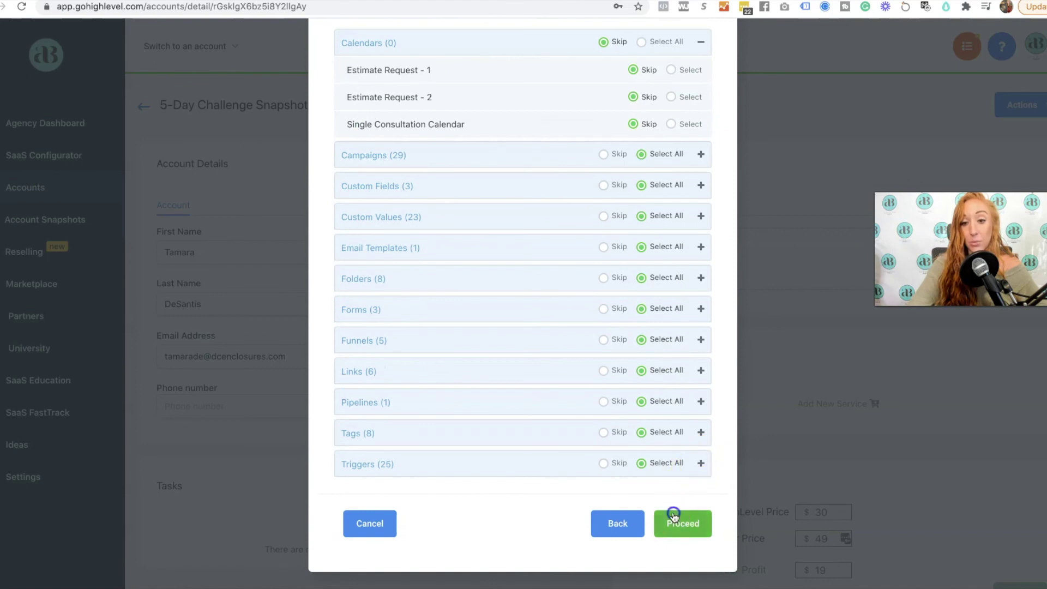